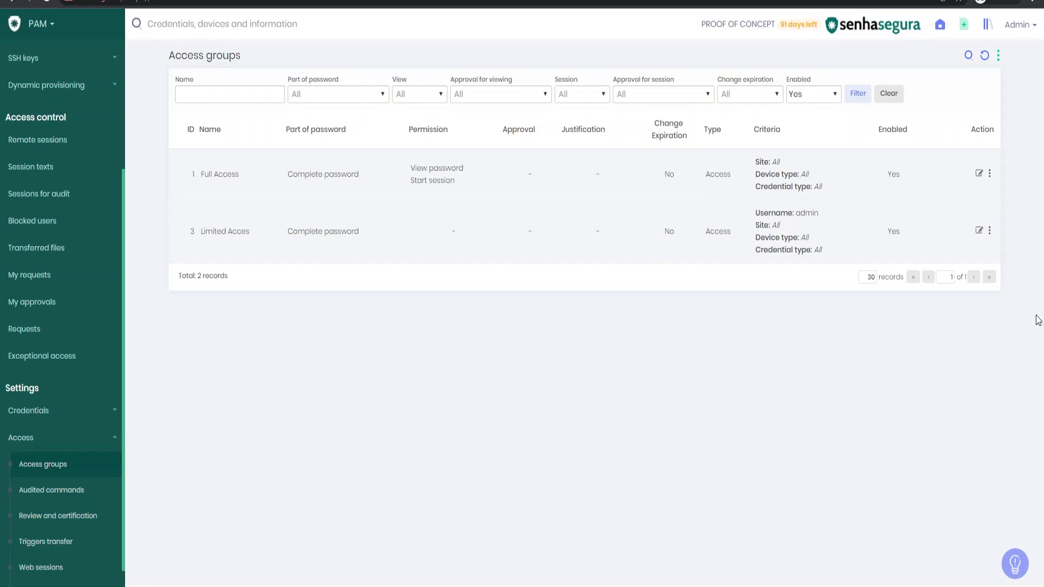
Open the Limited Acces access group's Users tab and see that no members are listed.
{"action": "left_click", "coordinate": [980, 232]}
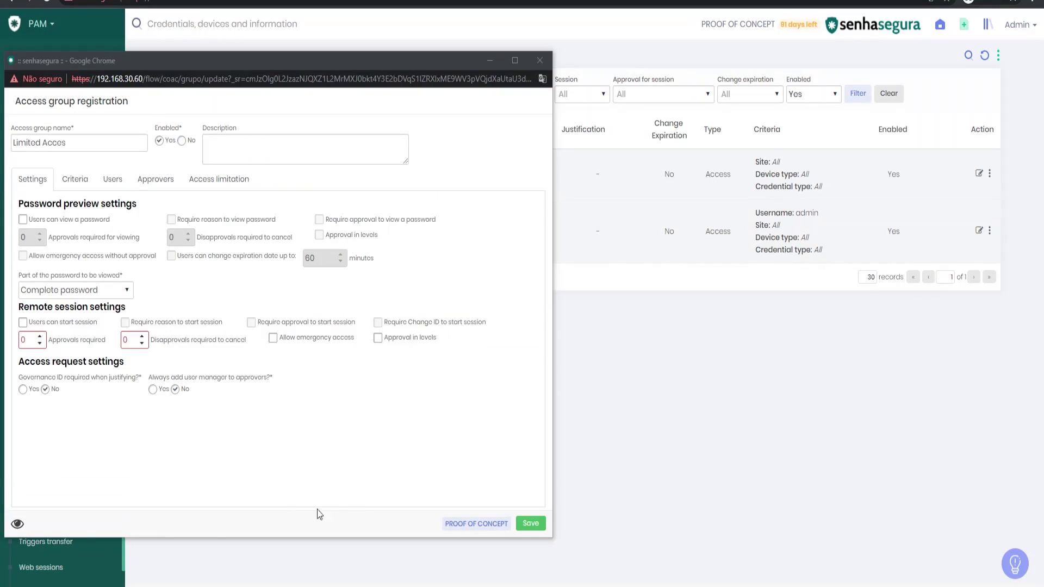
{"action": "left_click_drag", "start_coordinate": [266, 69], "coordinate": [404, 59]}
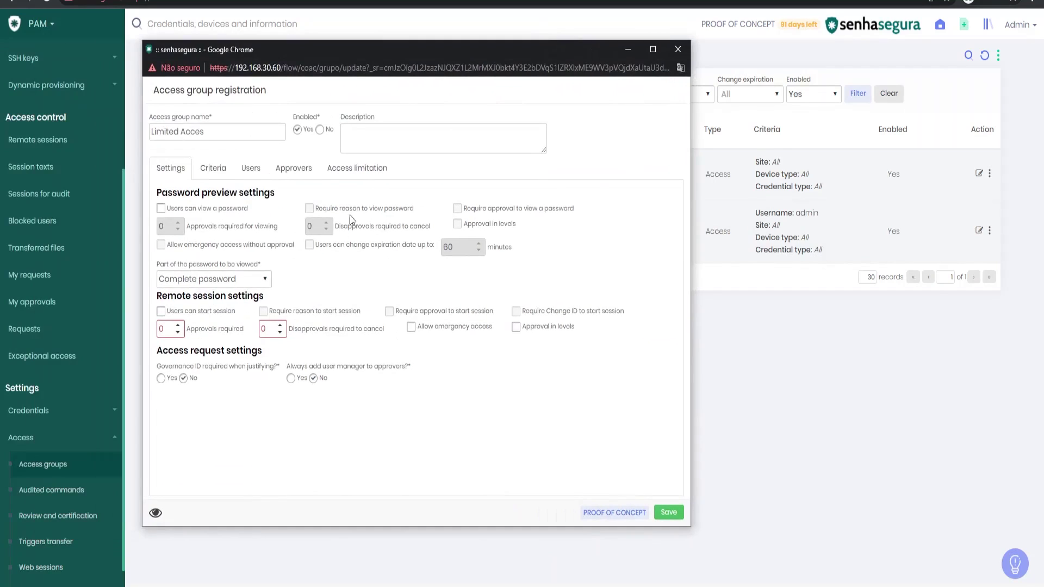
{"action": "left_click", "coordinate": [254, 173]}
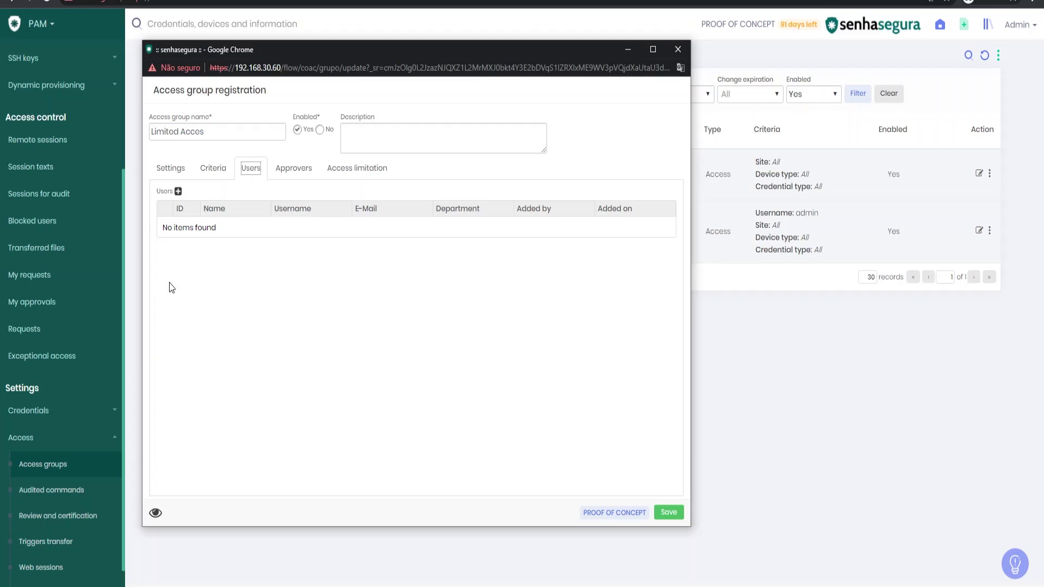
Go to the Settings module's Authentication AD/LDAP group synchronization page.
{"action": "left_click", "coordinate": [678, 49]}
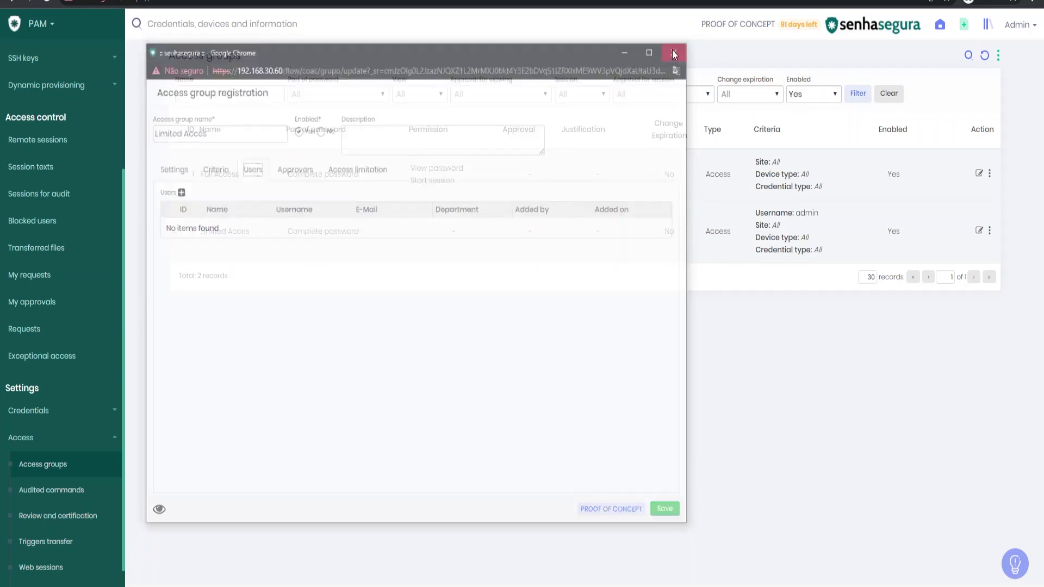
{"action": "left_click", "coordinate": [40, 27]}
{"action": "left_click", "coordinate": [166, 408]}
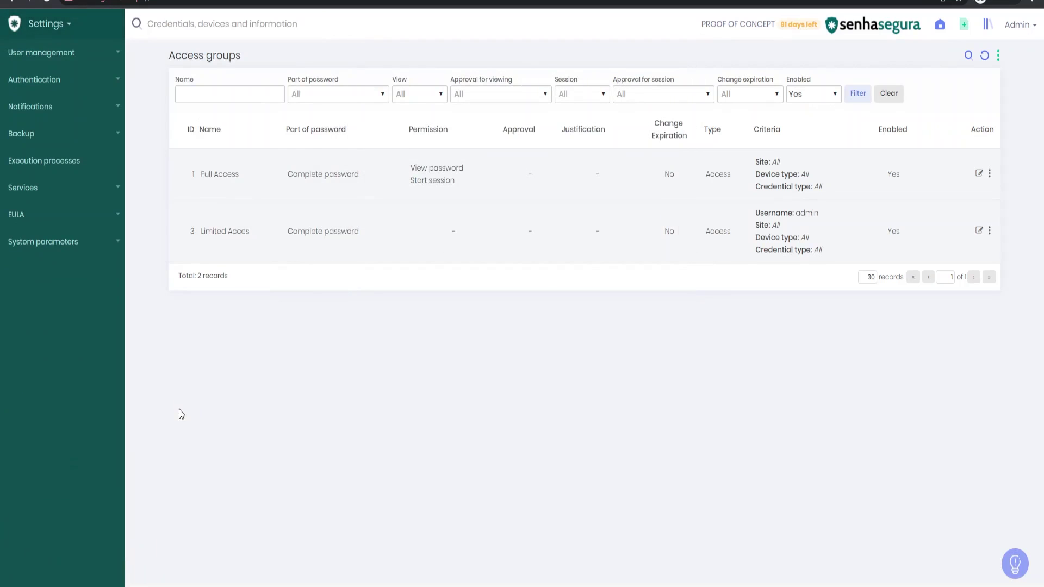
{"action": "left_click", "coordinate": [58, 80]}
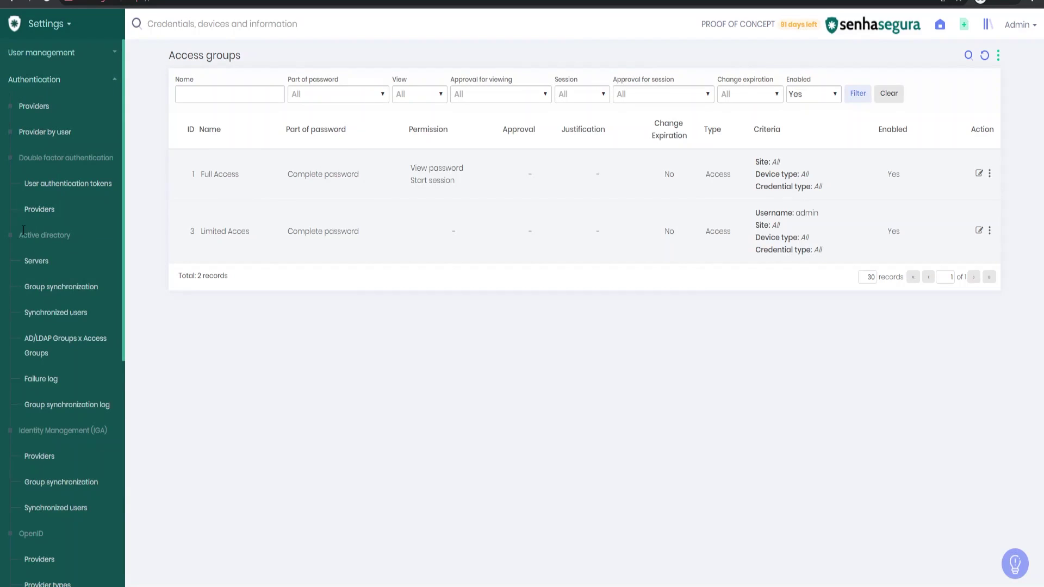
{"action": "left_click", "coordinate": [73, 299]}
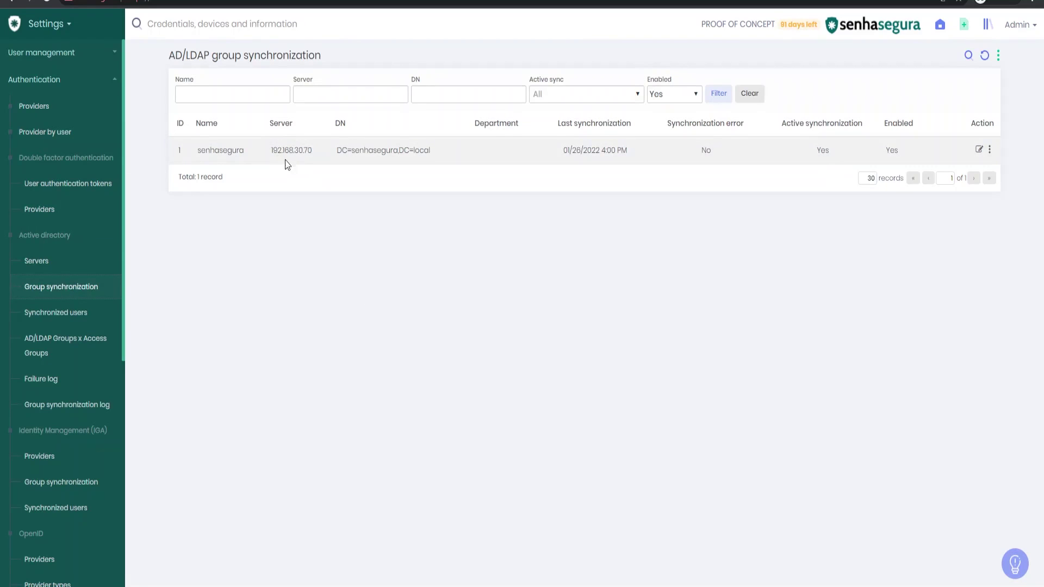
Edit the senhasegura sync group and view its System Administrator role.
{"action": "left_click", "coordinate": [979, 150]}
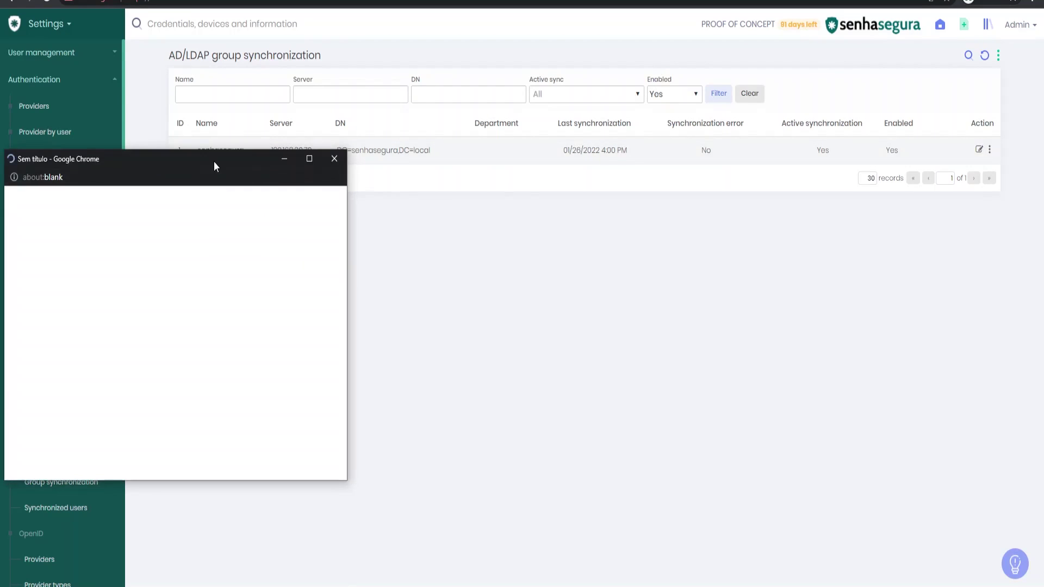
{"action": "left_click_drag", "start_coordinate": [214, 161], "coordinate": [393, 140]}
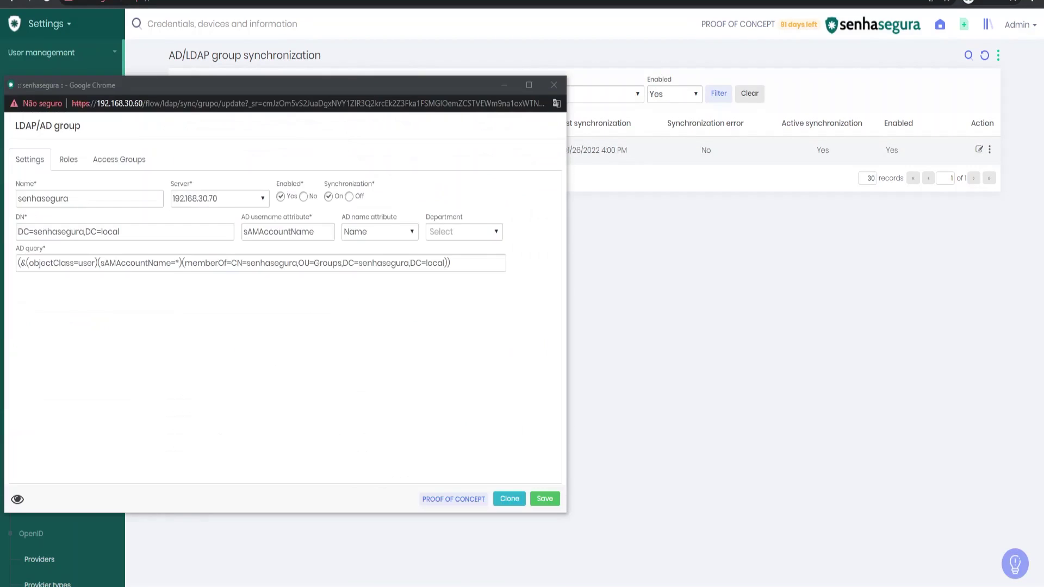
{"action": "left_click_drag", "start_coordinate": [335, 85], "coordinate": [541, 77]}
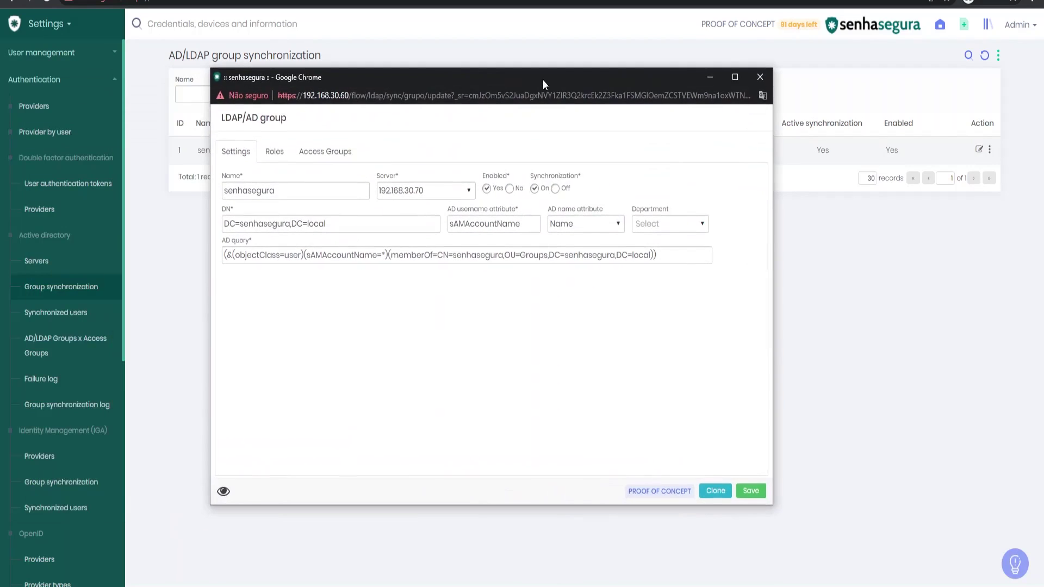
{"action": "left_click", "coordinate": [283, 160]}
Switch between Roles and Access Groups, ending on Full Access, Limited Acces and Tudo, none granted.
{"action": "left_click", "coordinate": [349, 157]}
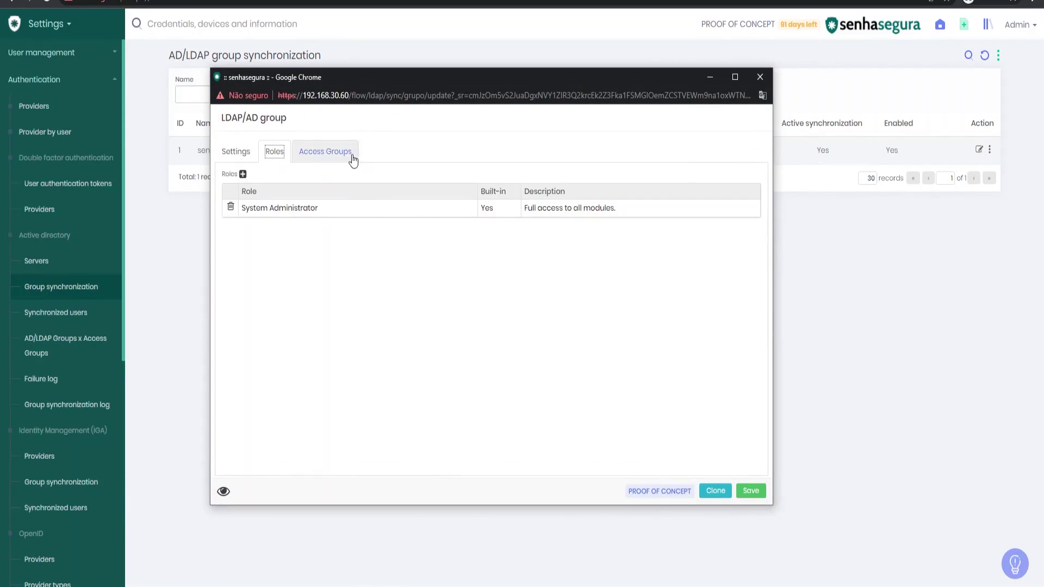
{"action": "left_click", "coordinate": [286, 159]}
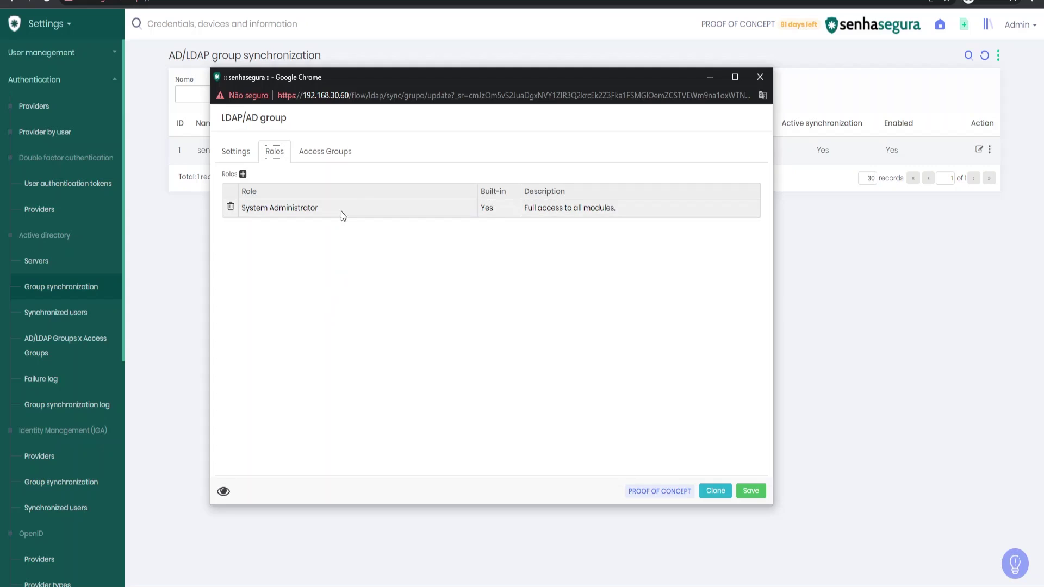
{"action": "left_click", "coordinate": [338, 157]}
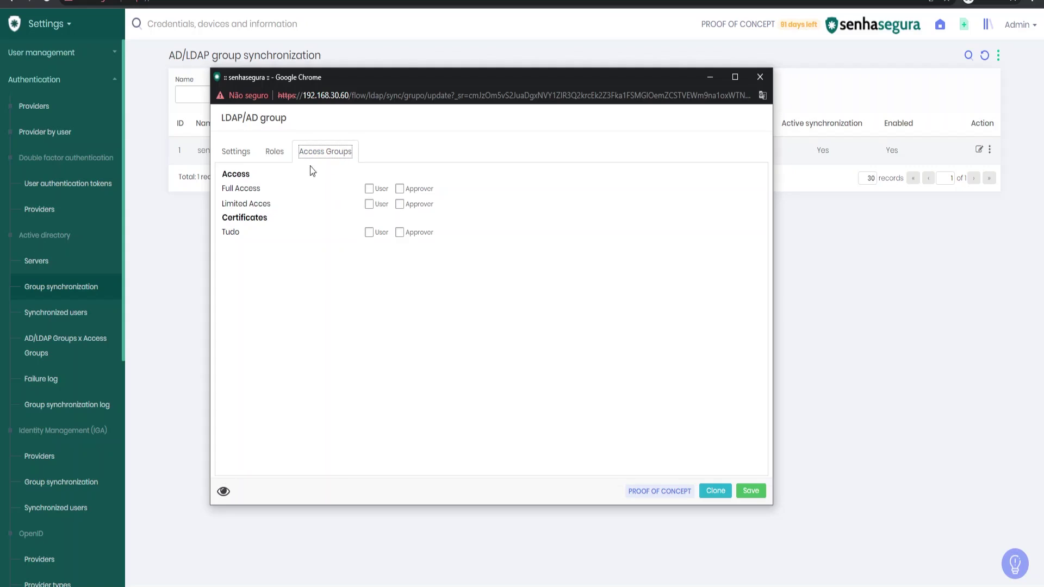
{"action": "left_click", "coordinate": [274, 152]}
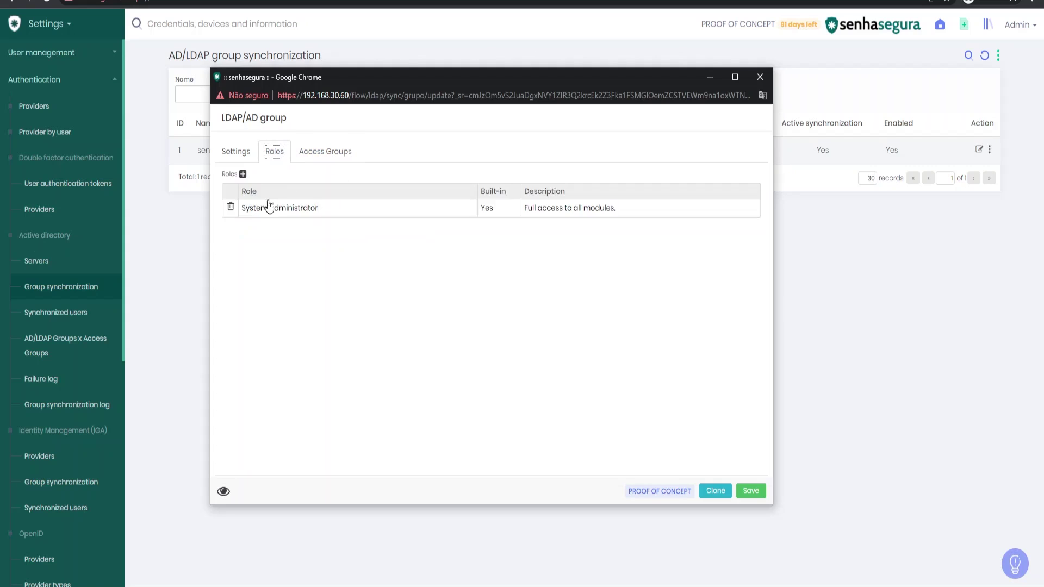
{"action": "left_click", "coordinate": [321, 158]}
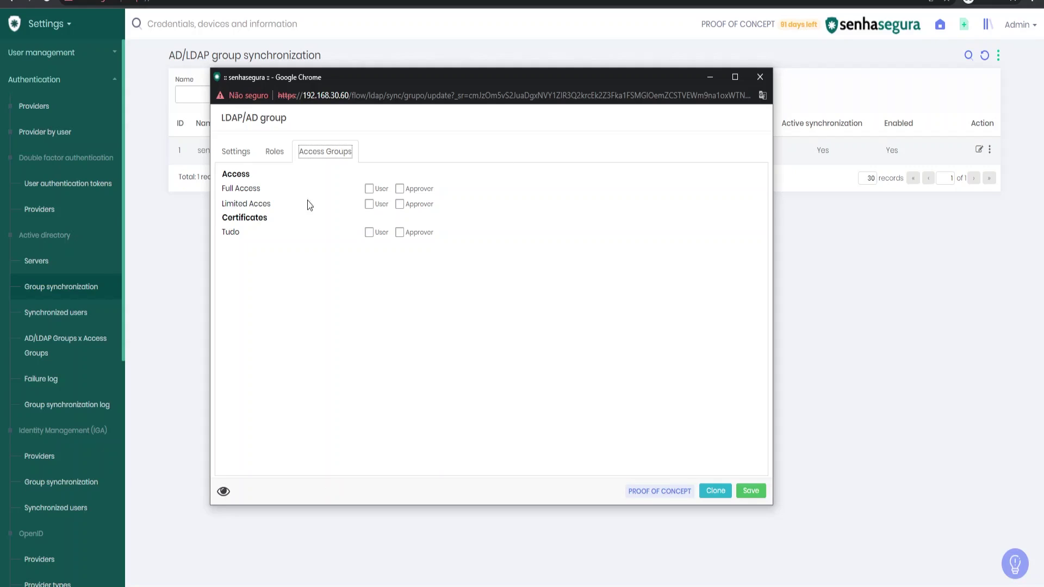
{"action": "left_click", "coordinate": [371, 206]}
{"action": "left_click", "coordinate": [274, 152]}
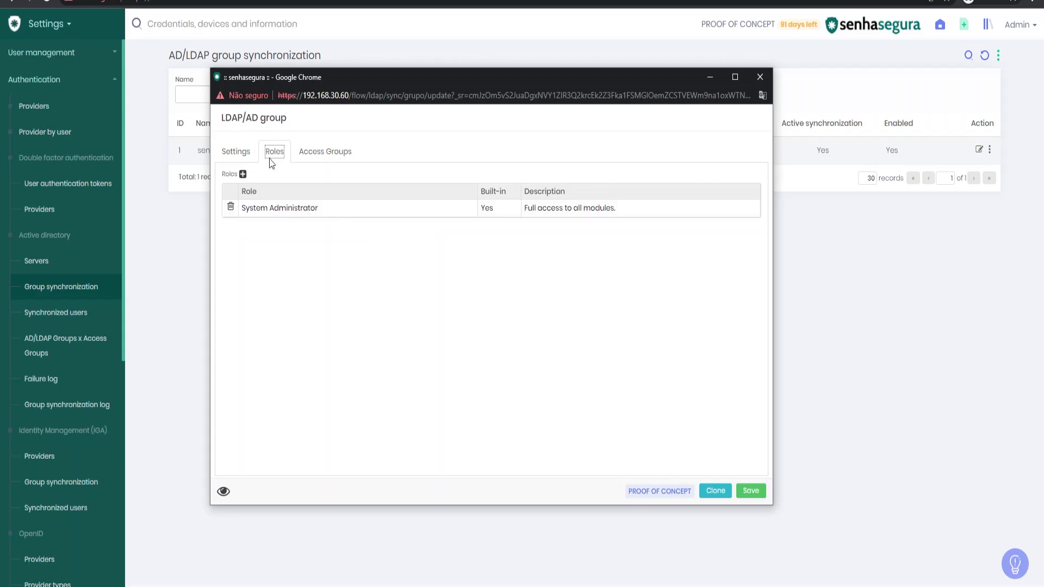
{"action": "left_click", "coordinate": [349, 152]}
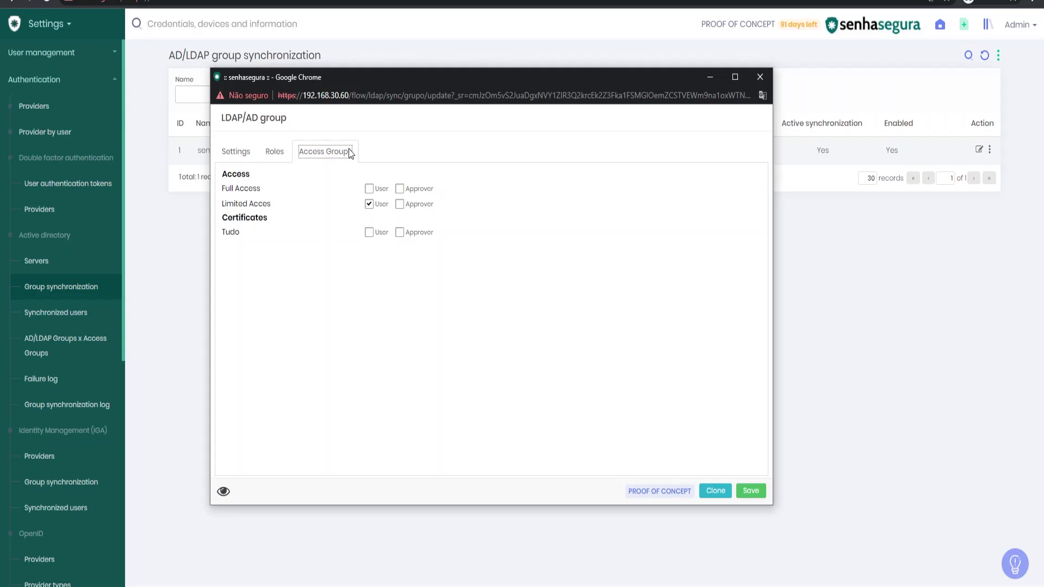
{"action": "left_click", "coordinate": [754, 499]}
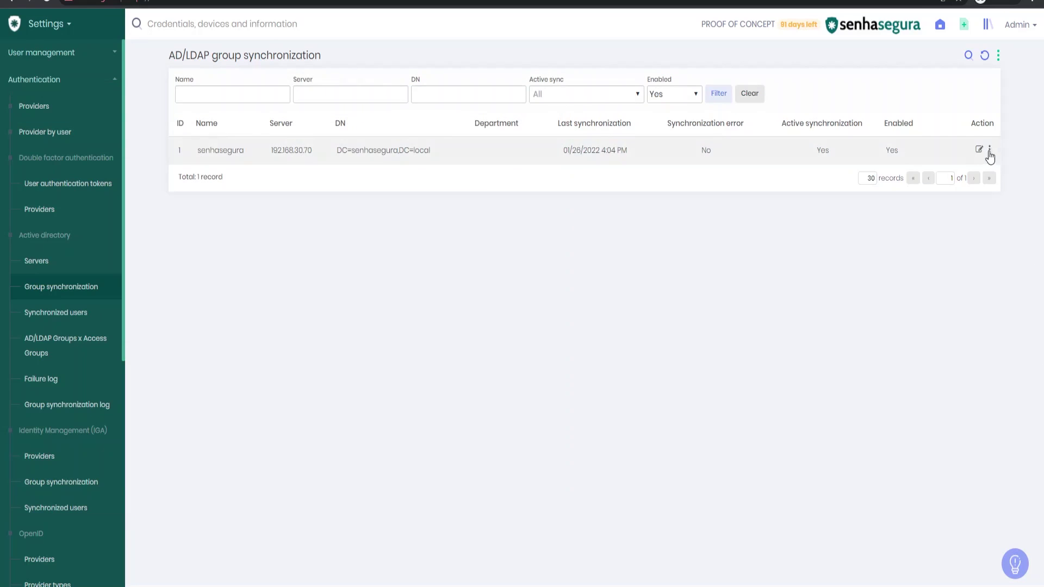
{"action": "left_click", "coordinate": [989, 151]}
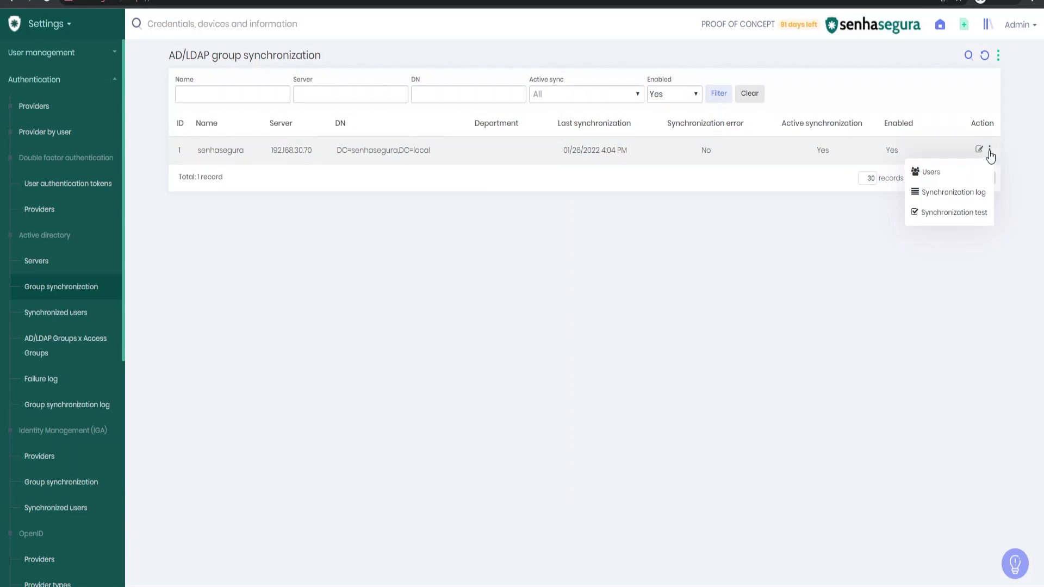
{"action": "left_click", "coordinate": [940, 174]}
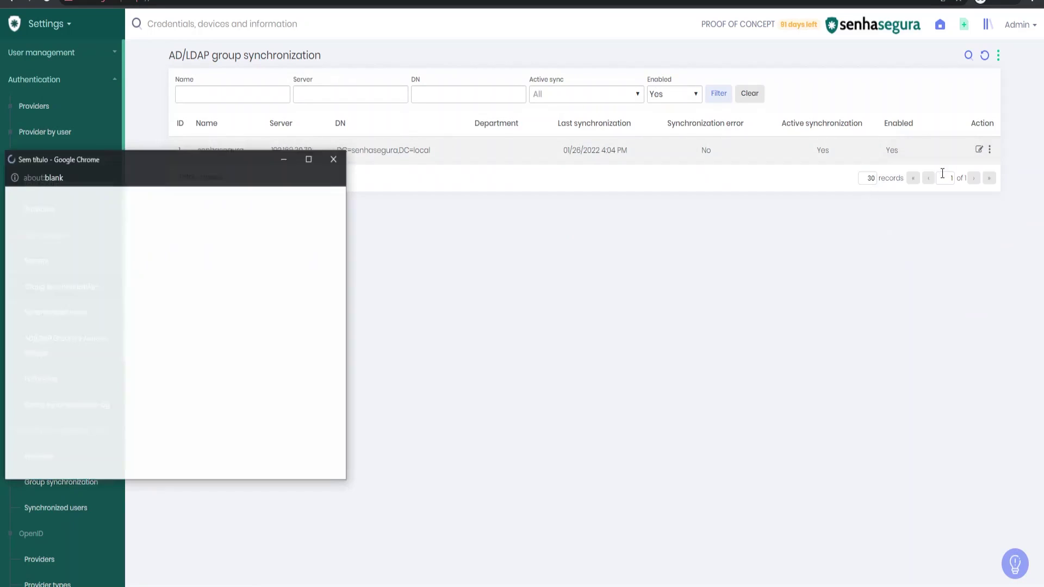
{"action": "left_click_drag", "start_coordinate": [232, 160], "coordinate": [508, 151]}
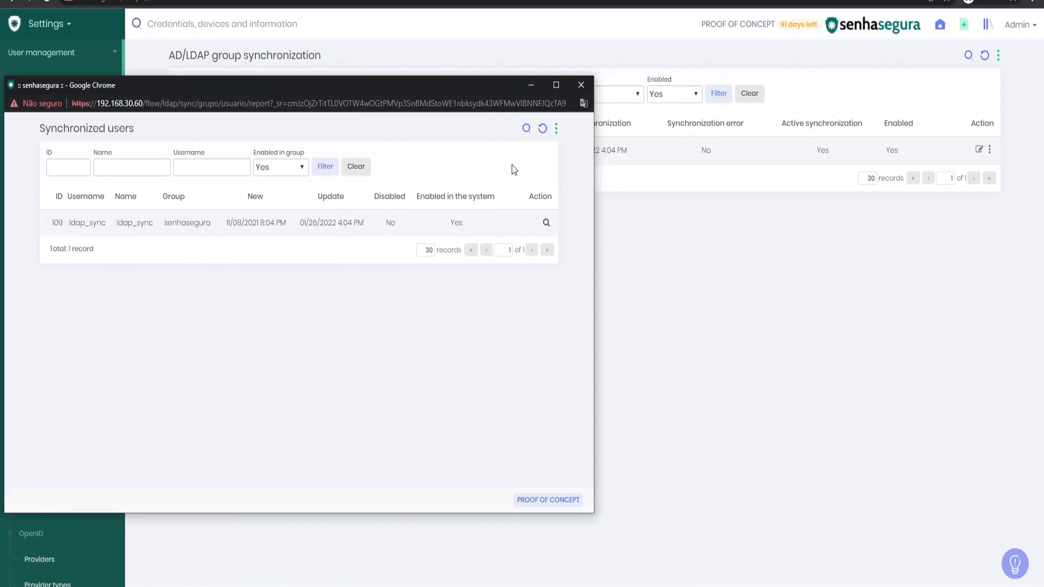
{"action": "left_click_drag", "start_coordinate": [117, 222], "coordinate": [159, 223]}
{"action": "left_click", "coordinate": [581, 85]}
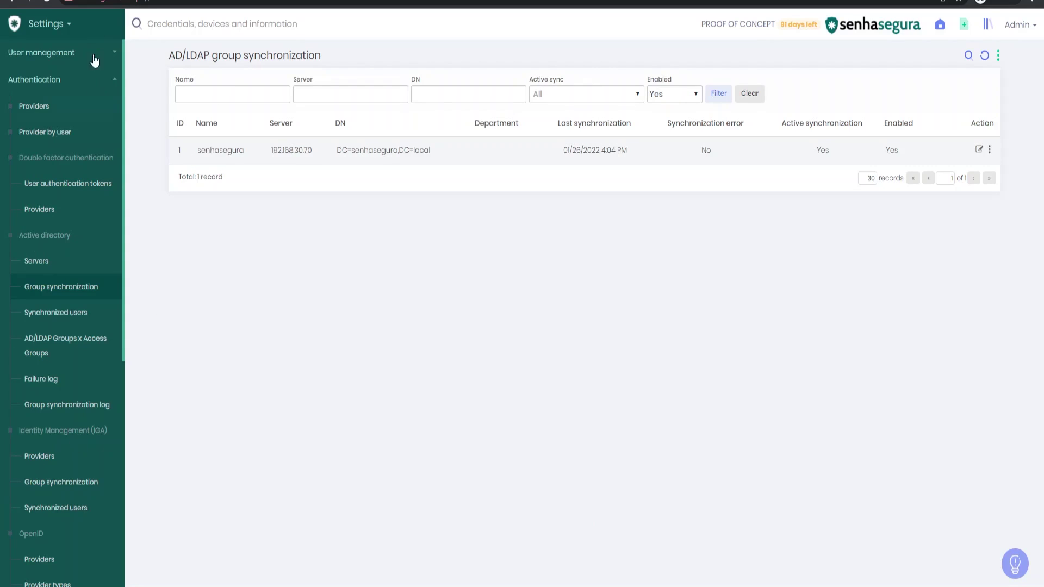
In the PAM module's access groups, open the Limited Access group's Users tab.
{"action": "left_click", "coordinate": [69, 26]}
{"action": "left_click", "coordinate": [161, 65]}
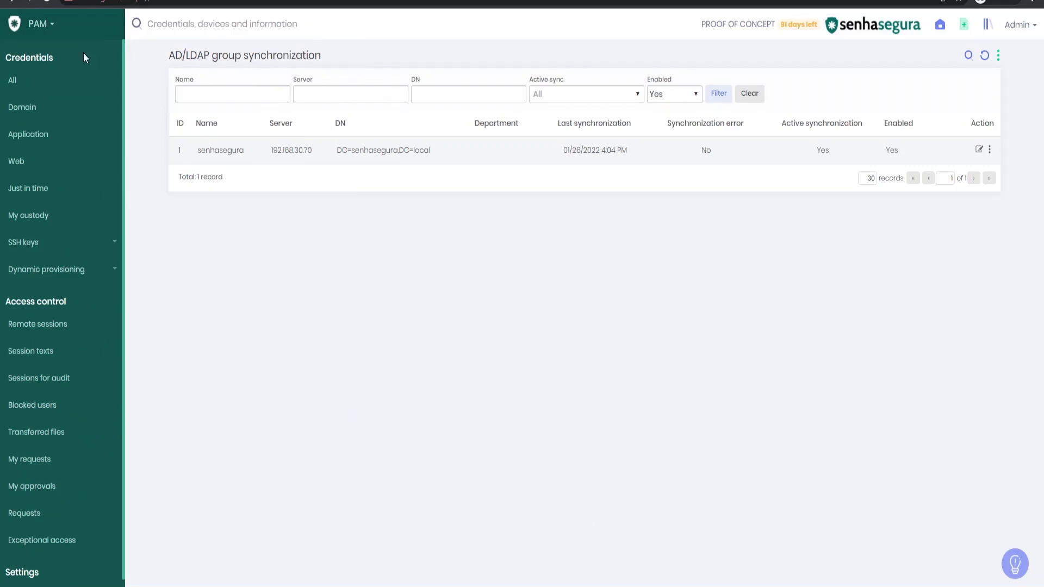
{"action": "scroll", "coordinate": [37, 438], "scroll_direction": "down", "scroll_amount": 1}
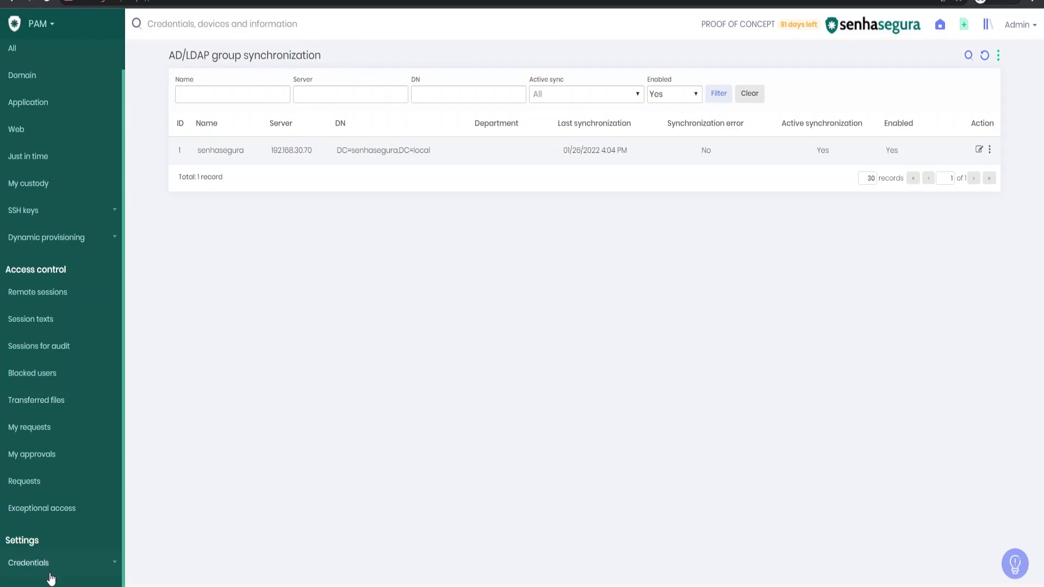
{"action": "scroll", "coordinate": [66, 451], "scroll_direction": "down", "scroll_amount": 3}
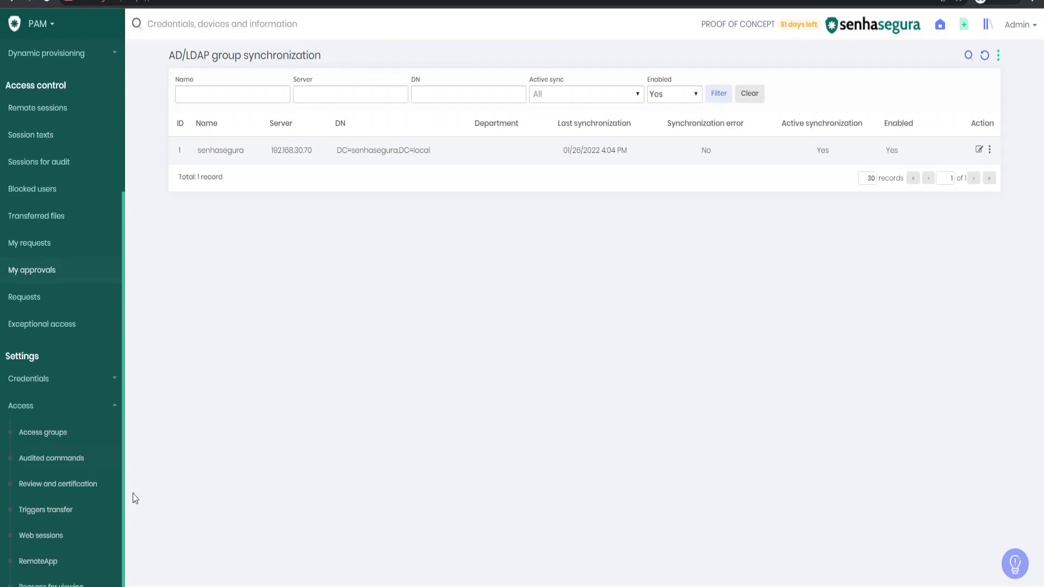
{"action": "left_click", "coordinate": [74, 431]}
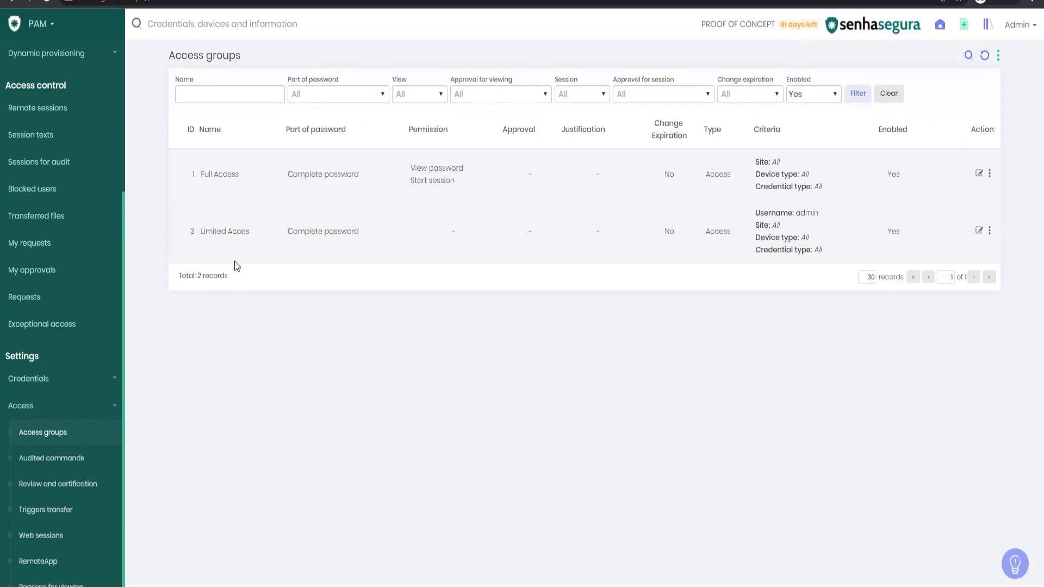
{"action": "left_click", "coordinate": [980, 232]}
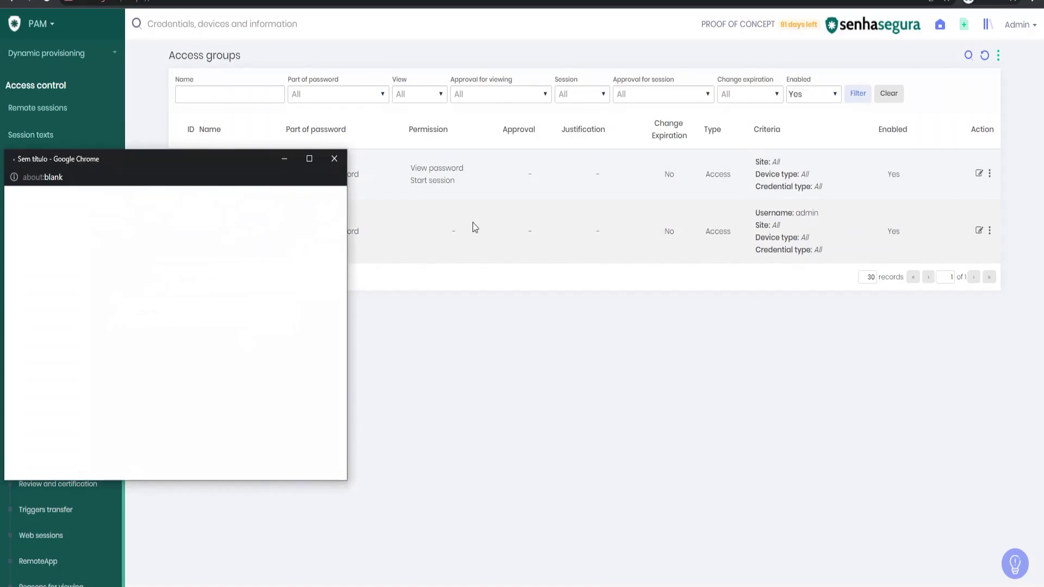
{"action": "left_click_drag", "start_coordinate": [222, 159], "coordinate": [472, 152]}
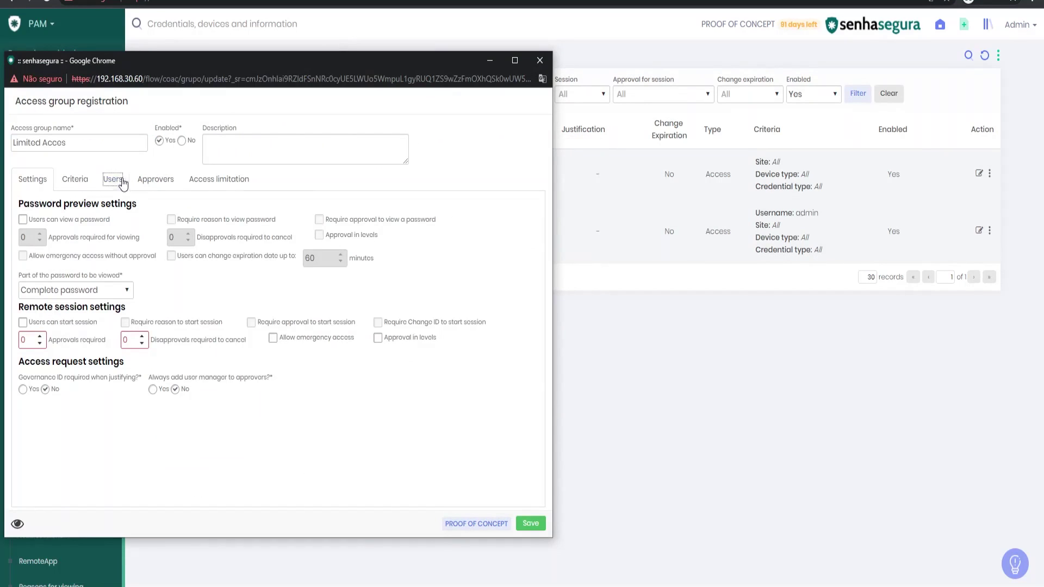
{"action": "left_click", "coordinate": [113, 180]}
Confirm ldap_sync was added by synchronization, then close the Limited Access window.
{"action": "left_click_drag", "start_coordinate": [104, 243], "coordinate": [65, 242]}
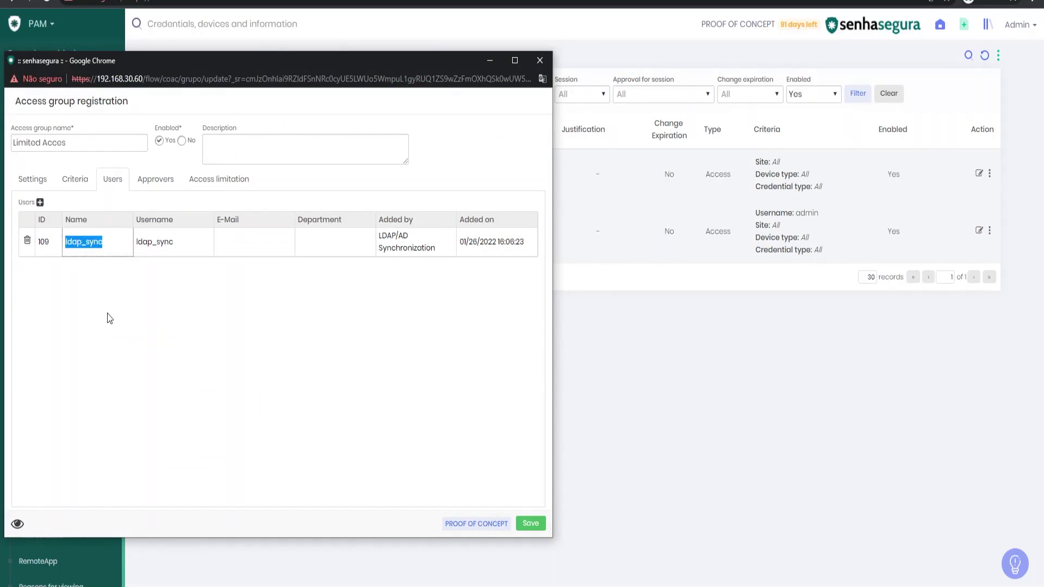
{"action": "left_click", "coordinate": [110, 316]}
{"action": "left_click_drag", "start_coordinate": [258, 60], "coordinate": [430, 41]}
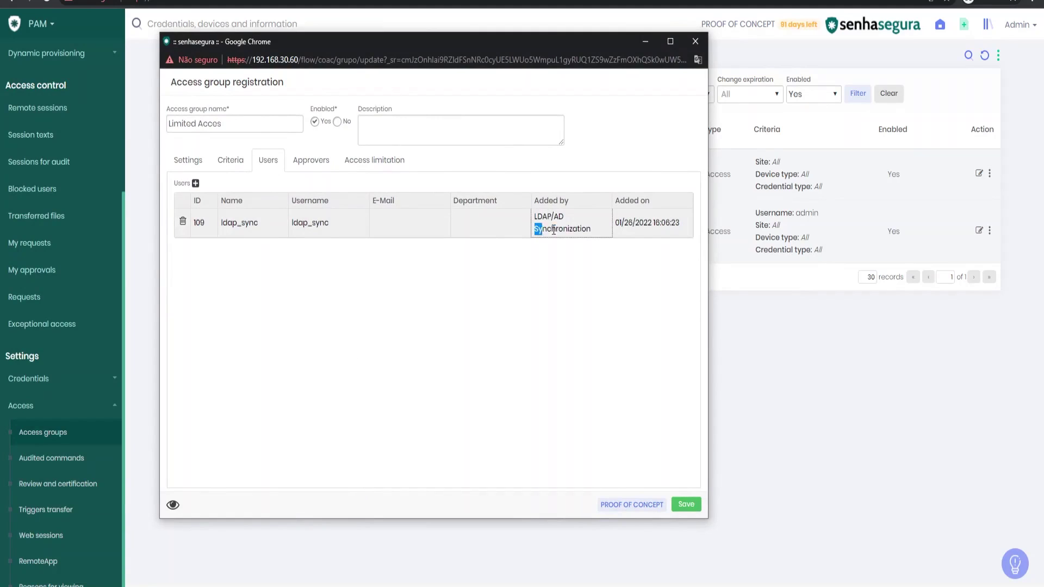
{"action": "left_click_drag", "start_coordinate": [540, 231], "coordinate": [599, 233]}
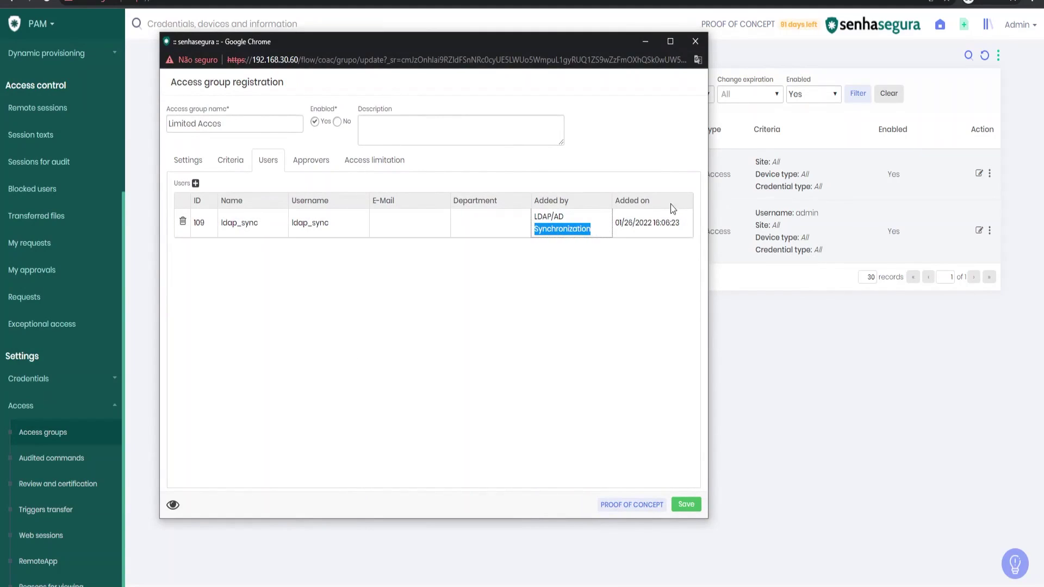
{"action": "left_click", "coordinate": [695, 41]}
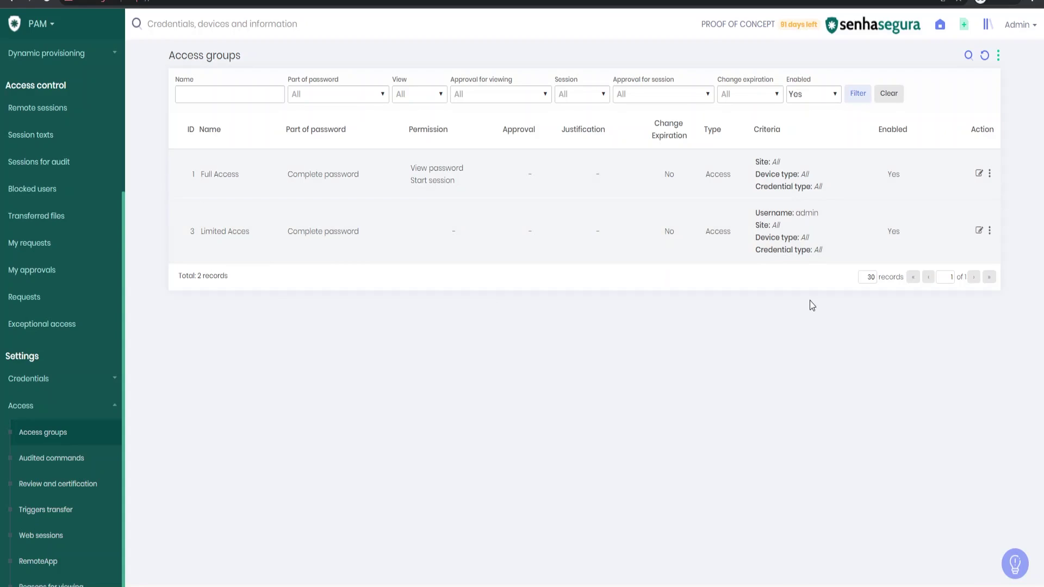
{"action": "left_click", "coordinate": [980, 232]}
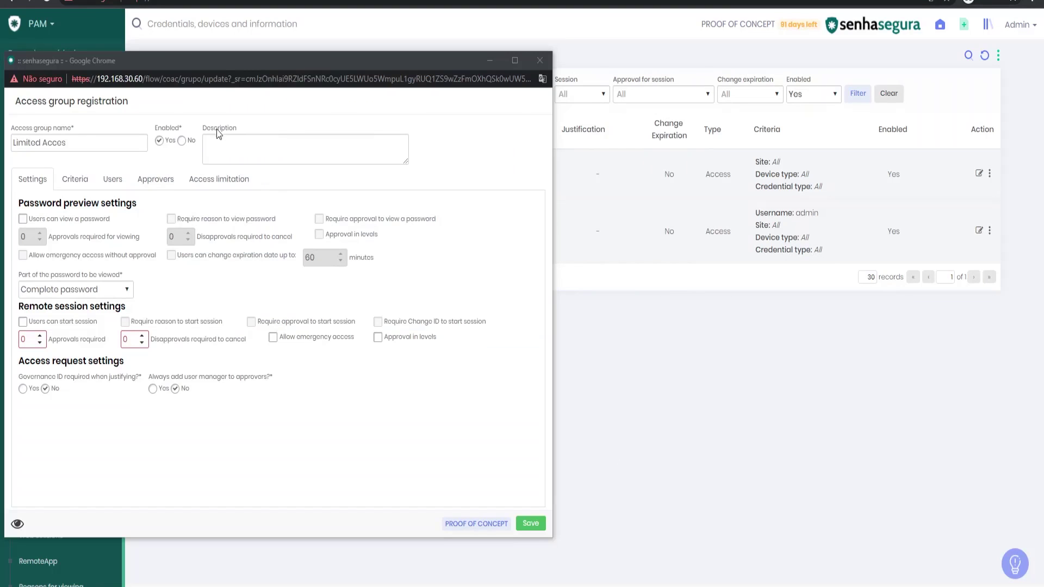
{"action": "left_click", "coordinate": [293, 177]}
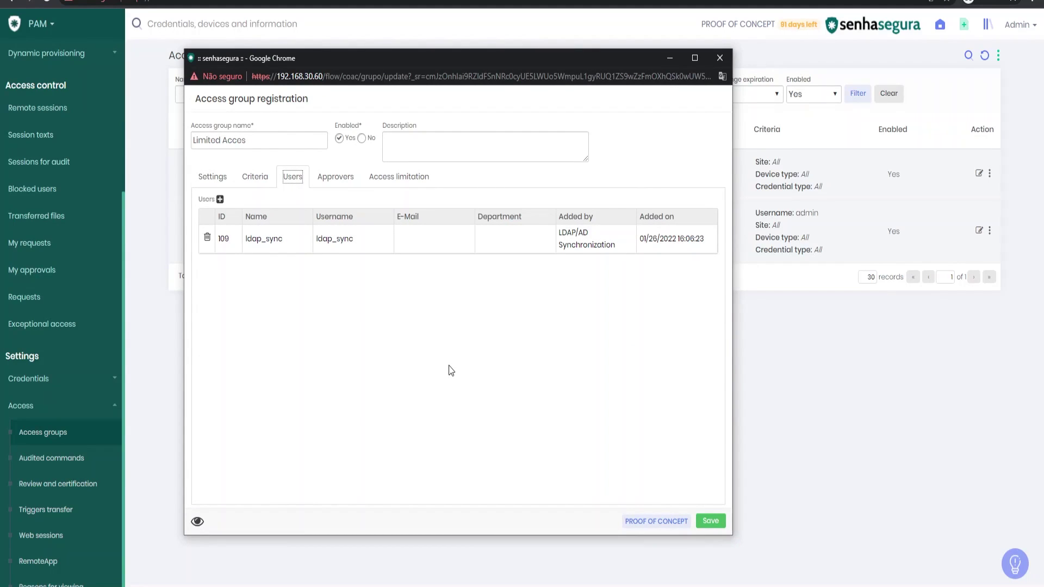
{"action": "left_click", "coordinate": [719, 58]}
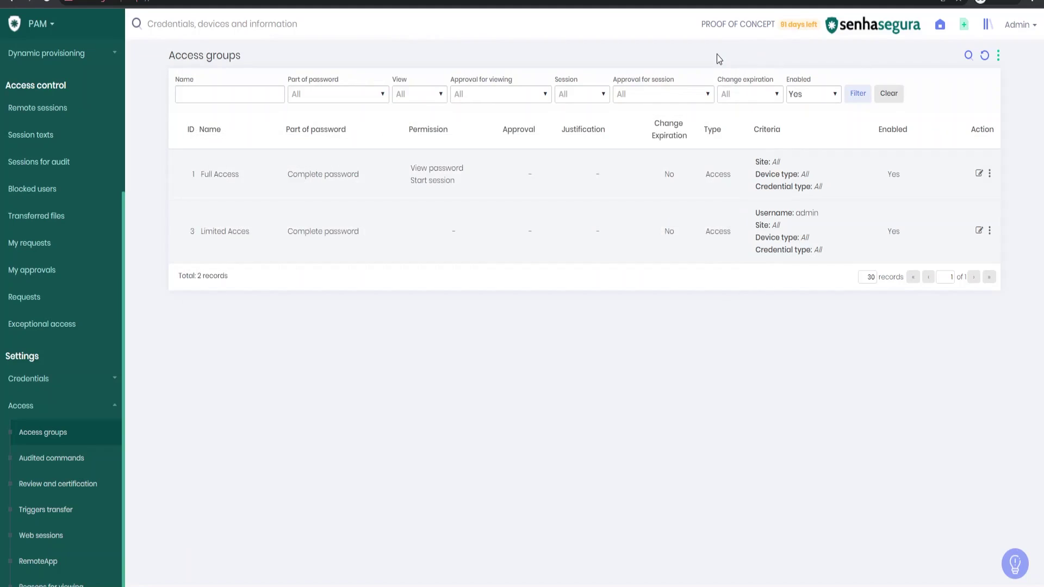